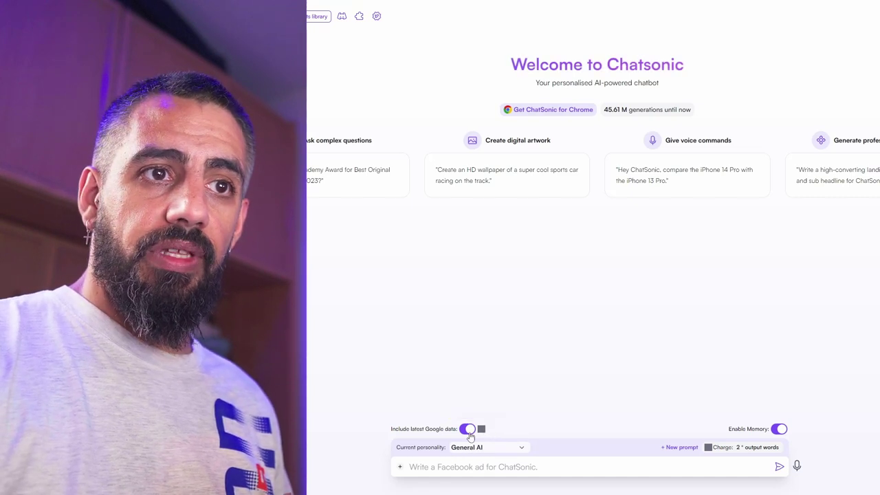
pyautogui.click(466, 430)
pyautogui.click(466, 431)
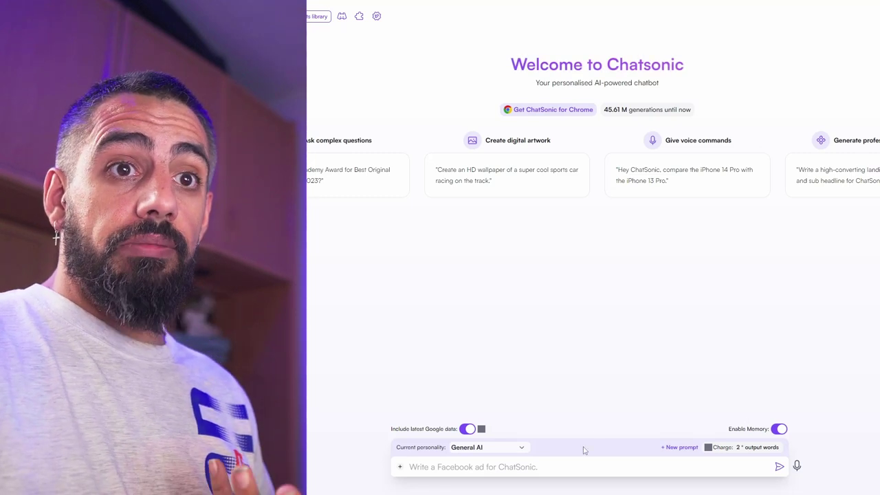
# Start the chat prompt with "Creame un artículo para un blog"
pyautogui.click(556, 466)
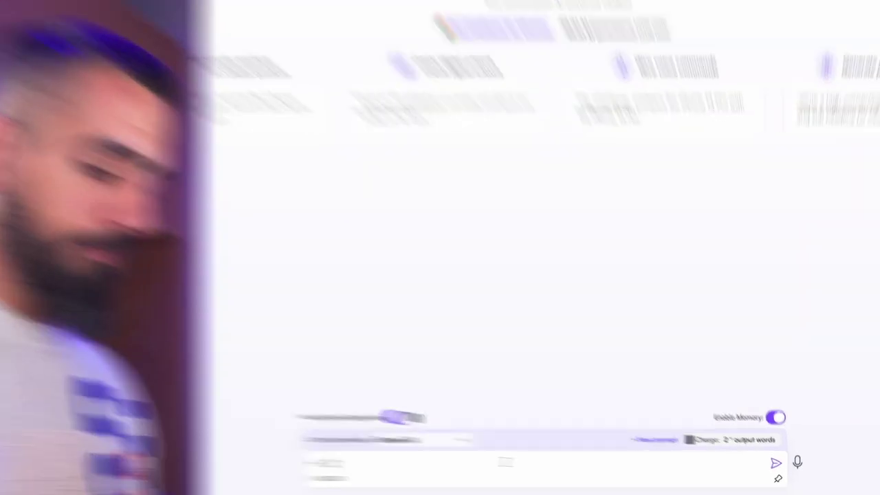
pyautogui.write('Creame ')
pyautogui.write('u')
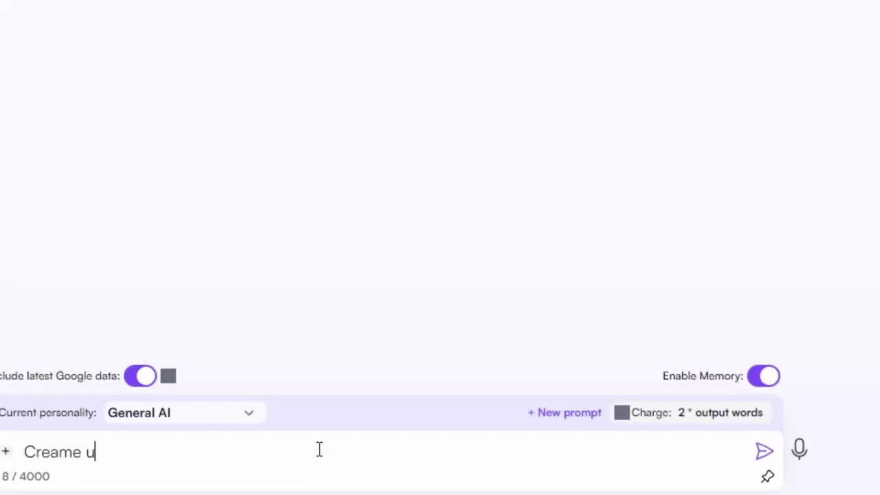
pyautogui.write('n articulo')
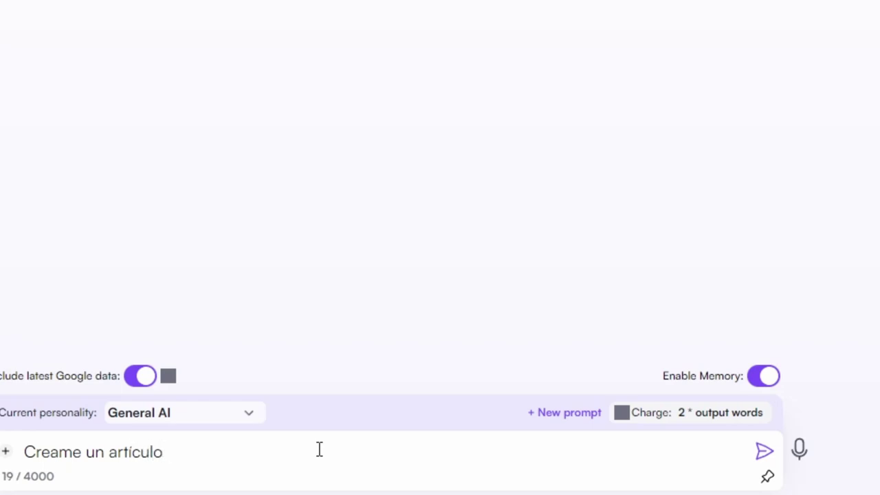
pyautogui.write(' para un ')
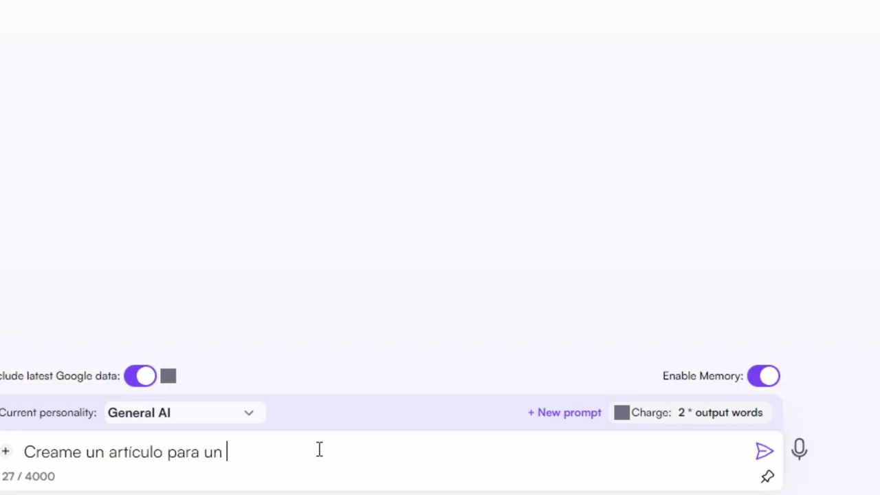
pyautogui.write('blog ')
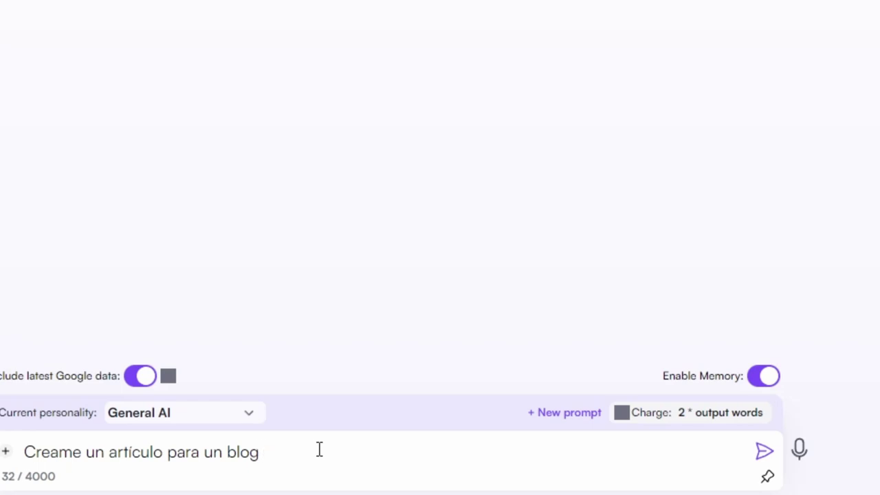
# Continue the prompt with "hablando sobre las principales diferencias de la Sony A7 III y la Sony A7 IV."
pyautogui.write('hablando d')
pyautogui.press('BackSpace')
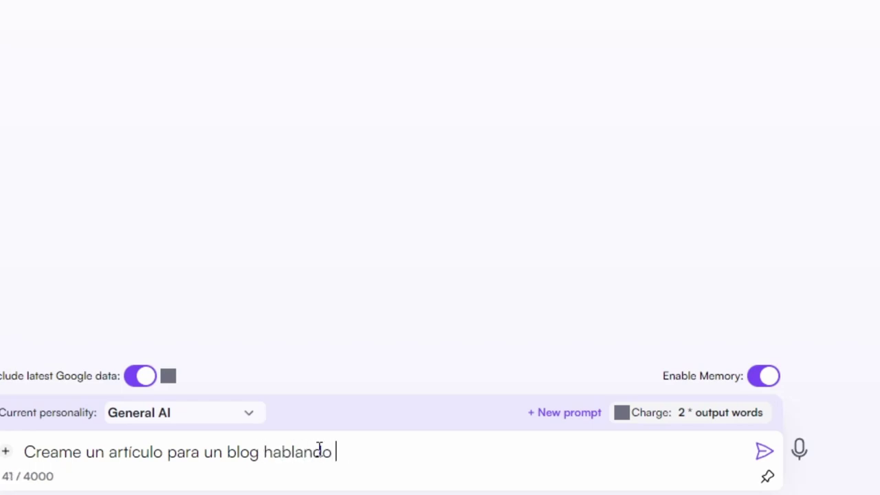
pyautogui.press('BackSpace')
pyautogui.write('so')
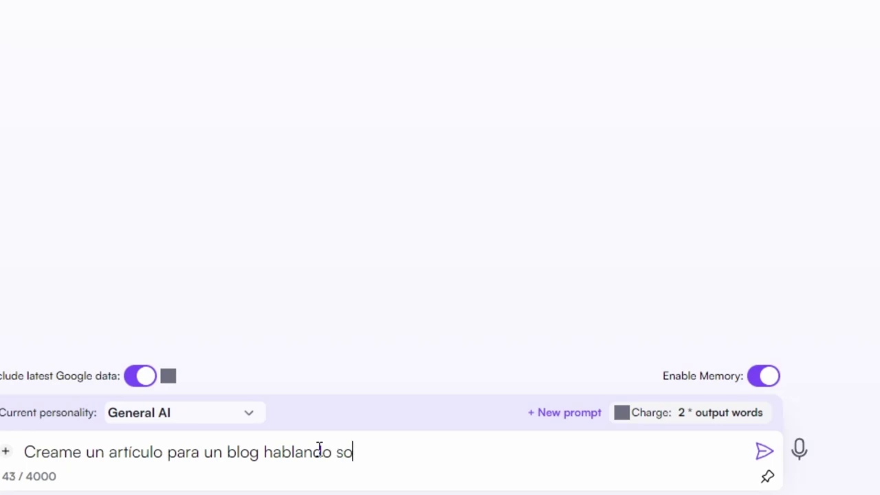
pyautogui.write('bre las')
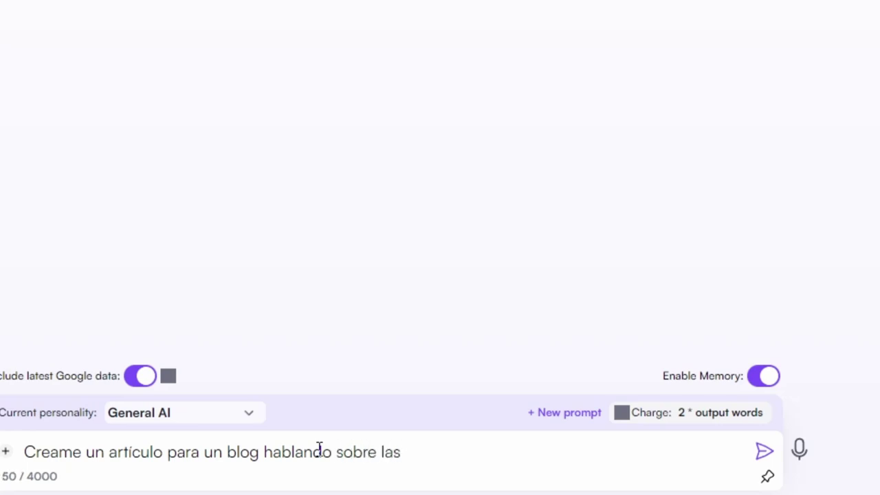
pyautogui.write(' princip')
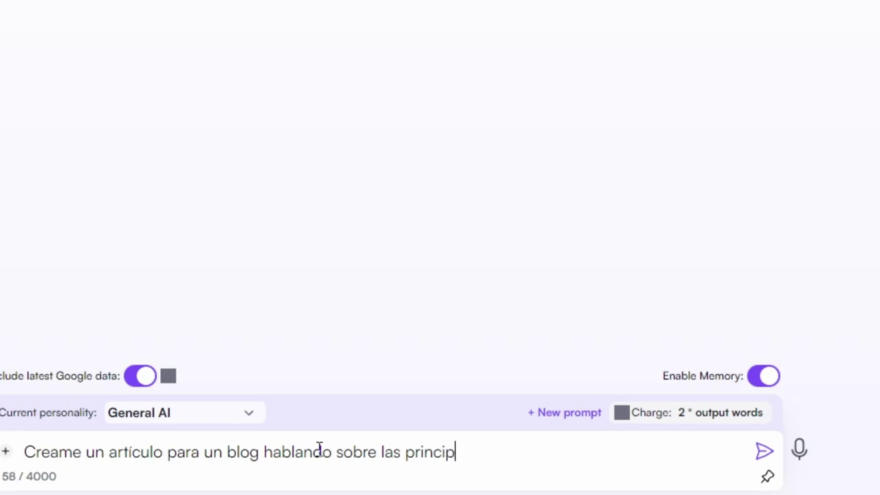
pyautogui.write('ales difere')
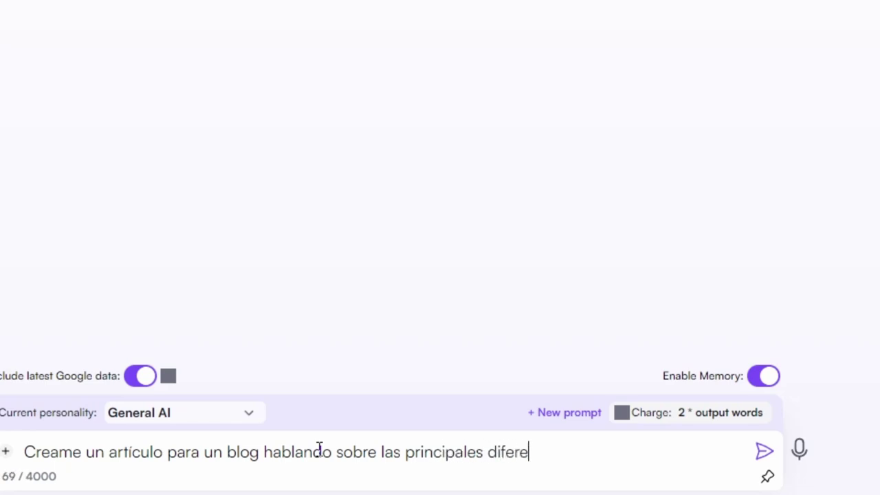
pyautogui.write('ncias de ')
pyautogui.write('la Sony A')
pyautogui.write('7 III y ')
pyautogui.write('la Sony A')
pyautogui.write('7 IV.')
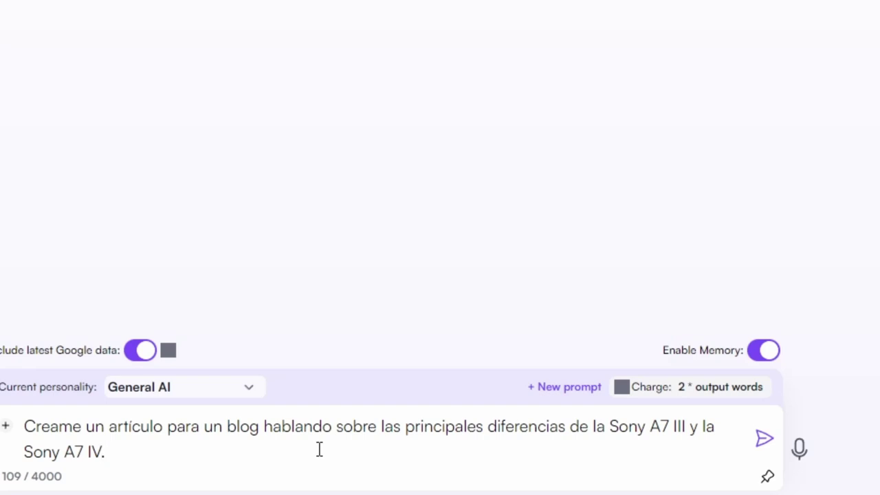
# Add to the prompt "El articulo lo quiero con títulos y subtítulos, además quiero que parezca un articulo creado por un fotógrafo profesional."
pyautogui.write('El ')
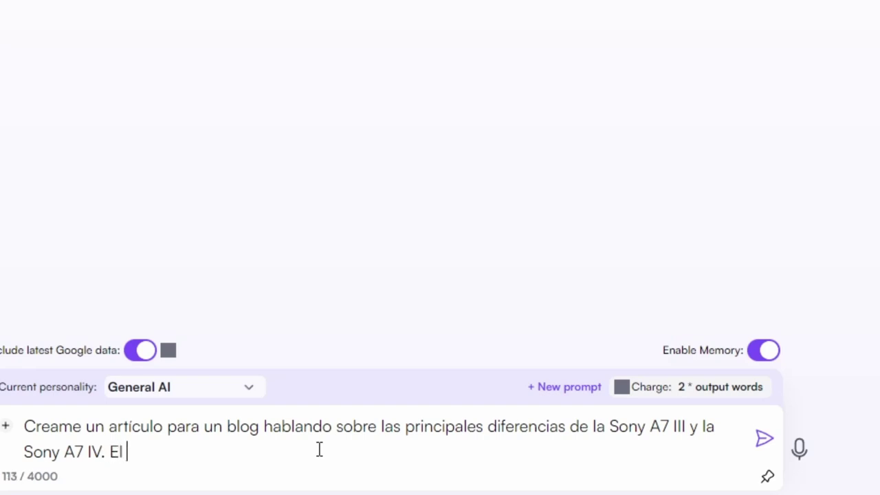
pyautogui.write('artículo ')
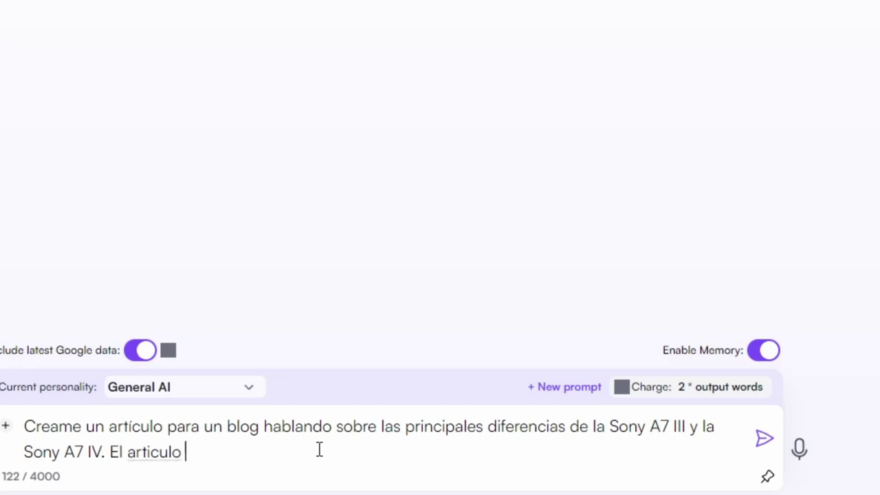
pyautogui.write('lo quiero con títulos y subtítulos')
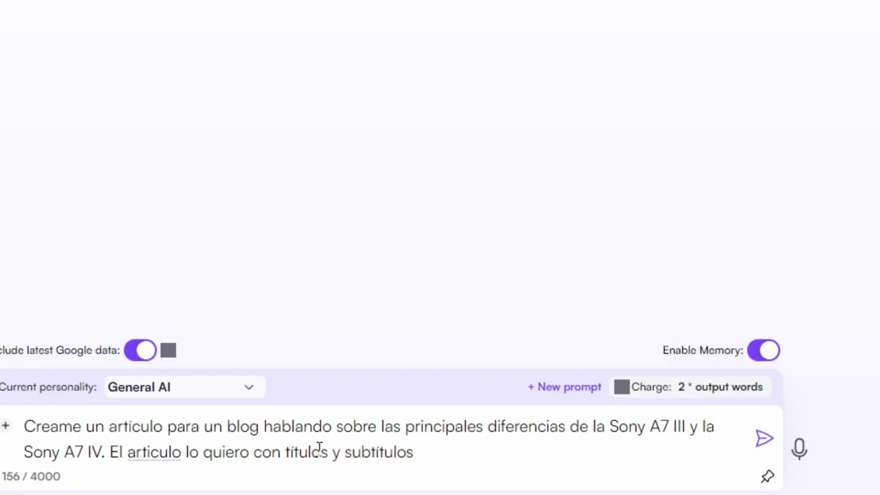
pyautogui.write(', además qui')
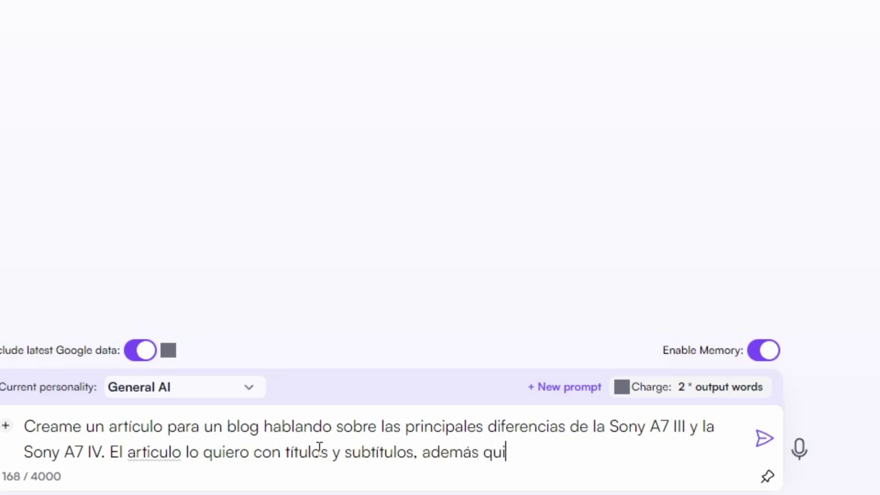
pyautogui.write('ero que pare')
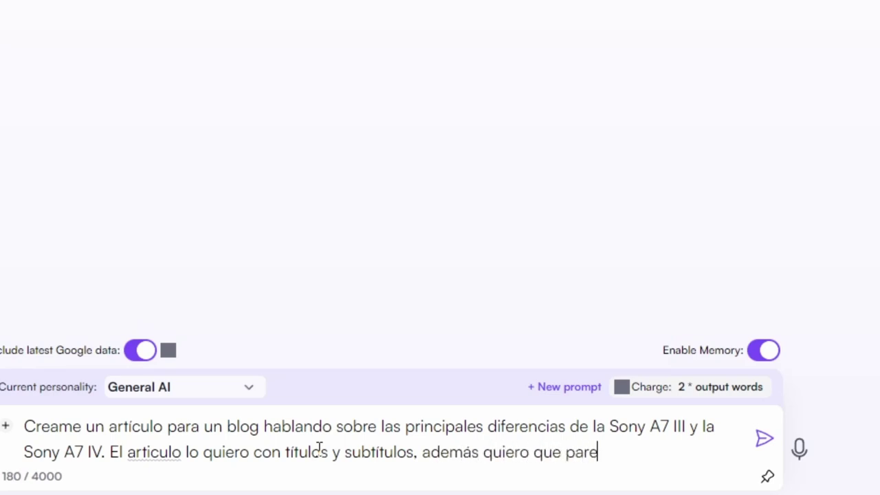
pyautogui.write('zca un ar')
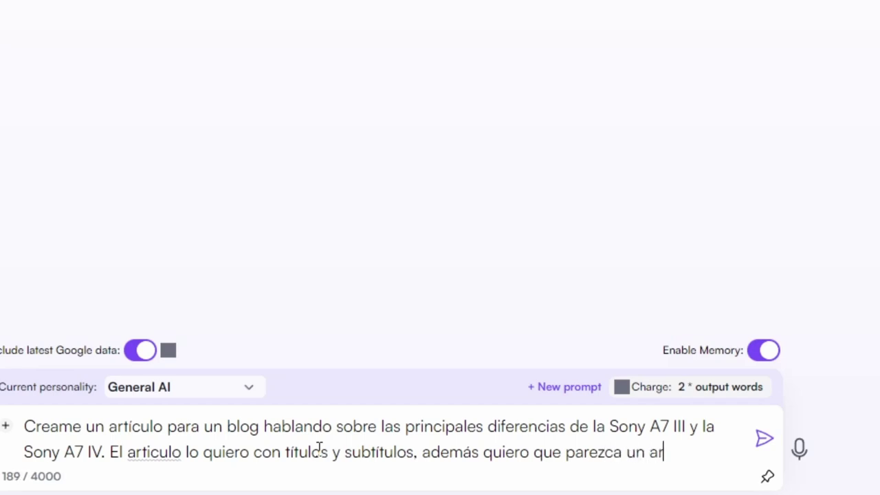
pyautogui.write('ticulo crea')
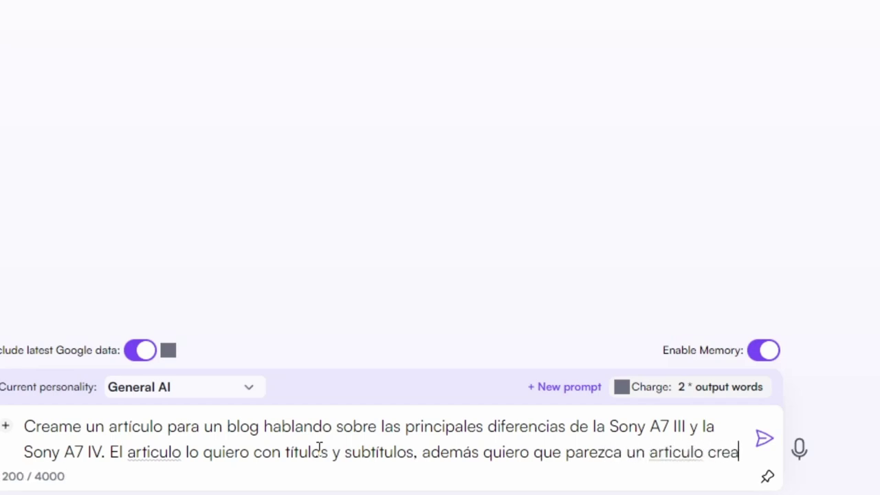
pyautogui.write('do por ')
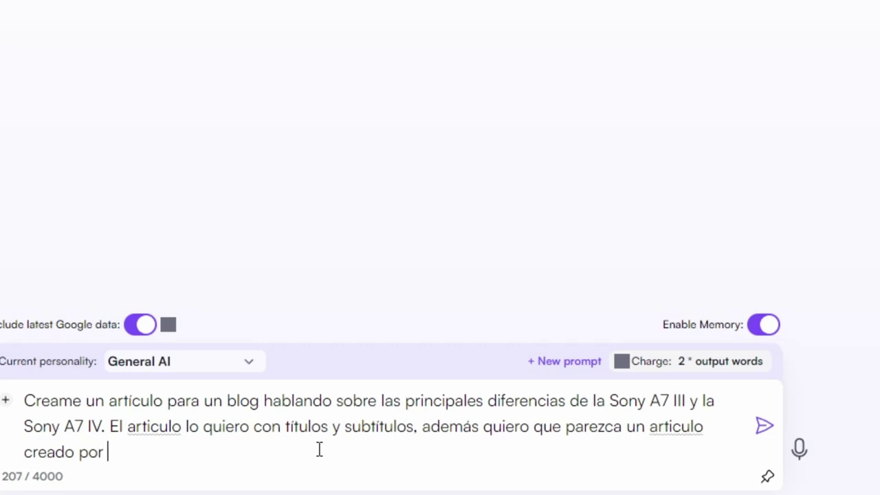
pyautogui.write('un fotógrafo pro')
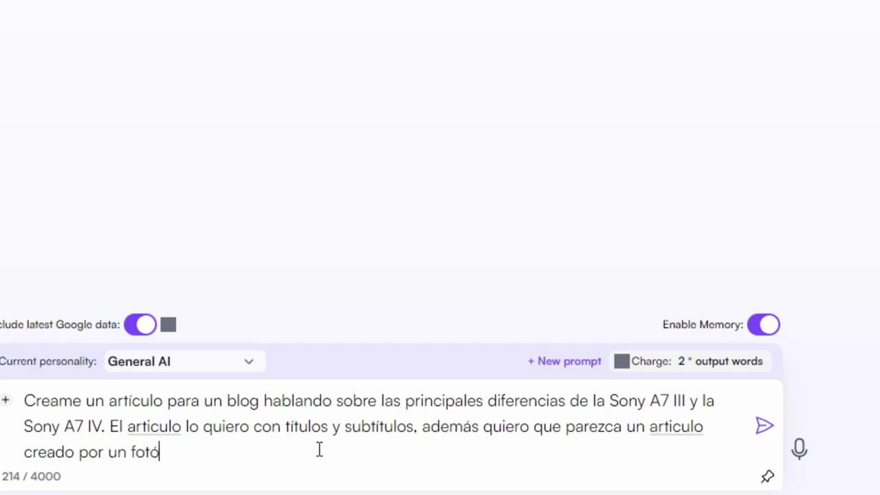
pyautogui.write('fe')
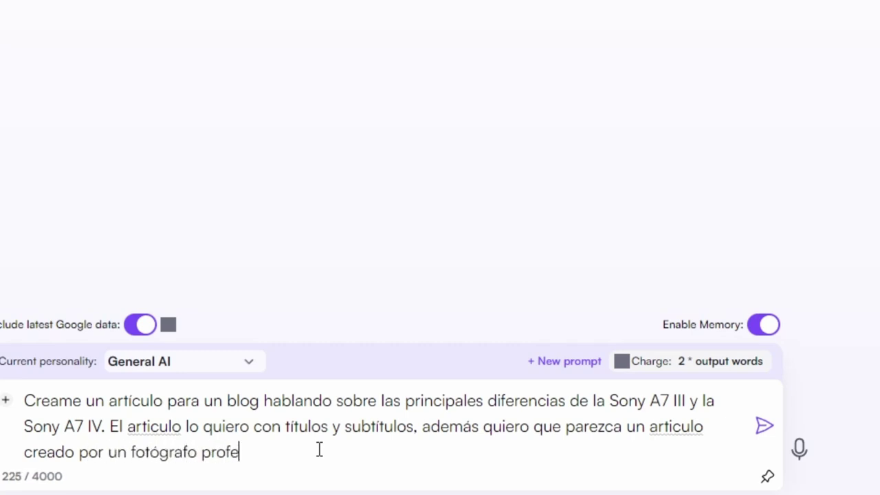
pyautogui.write('sional. ')
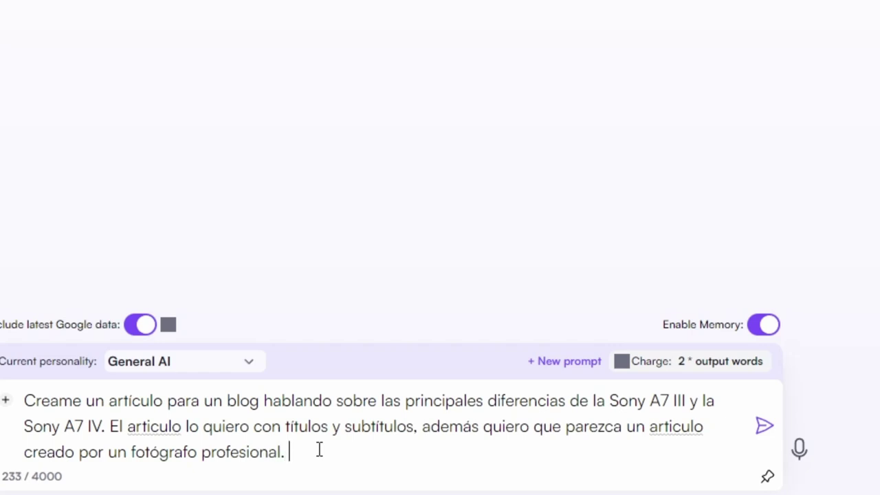
# Add the length requirement "Este artículo debe contener un mínimo de 300 palabras." to the prompt
pyautogui.write('Este ar')
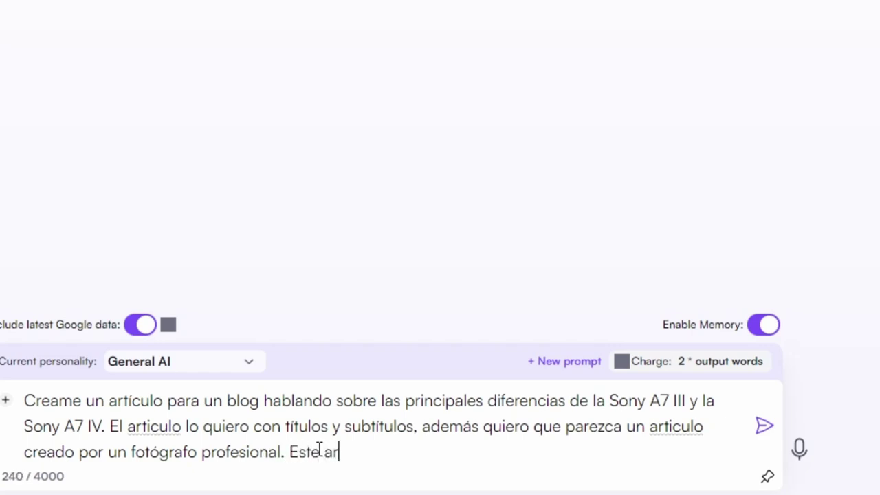
pyautogui.write('tículo de')
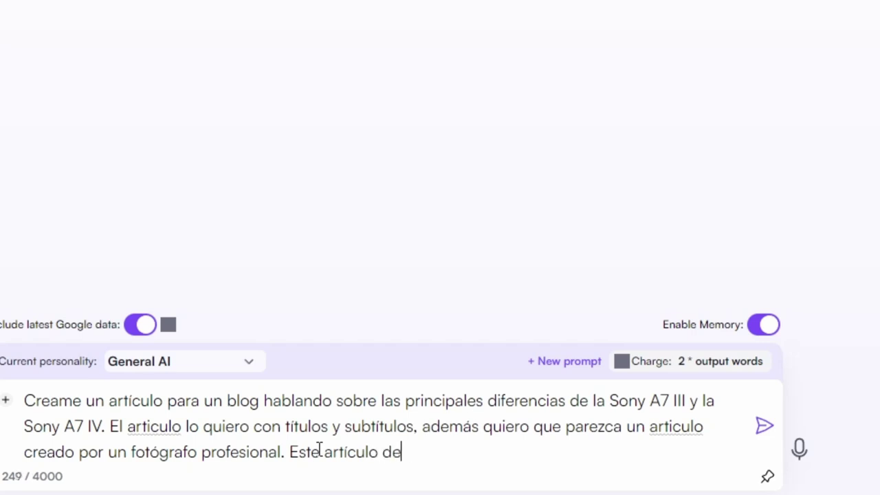
pyautogui.write('be contener un')
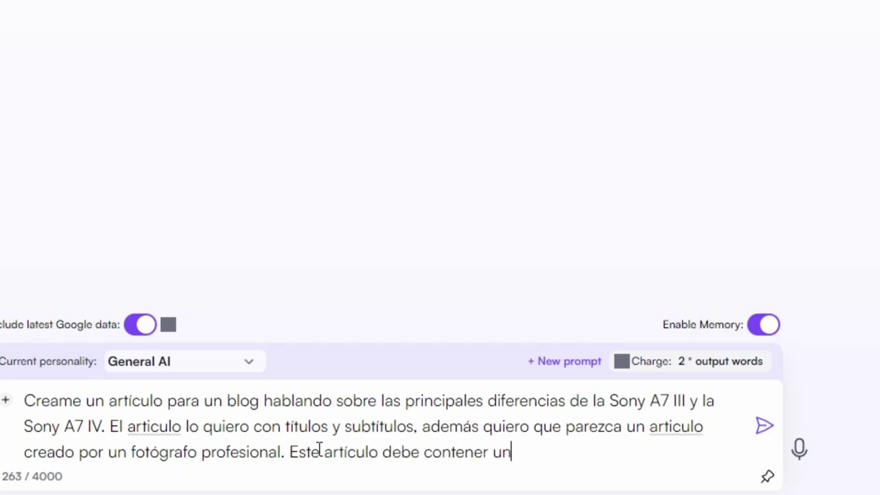
pyautogui.write(' mínimo ')
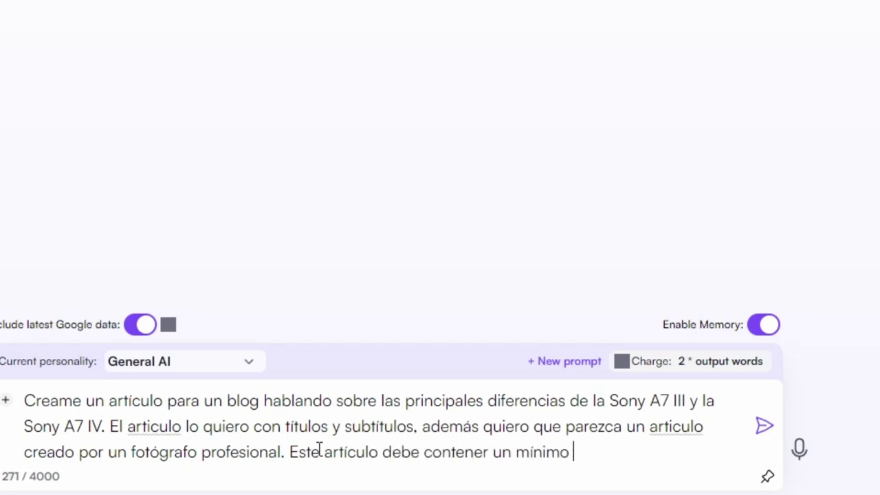
pyautogui.write('de 300 palab')
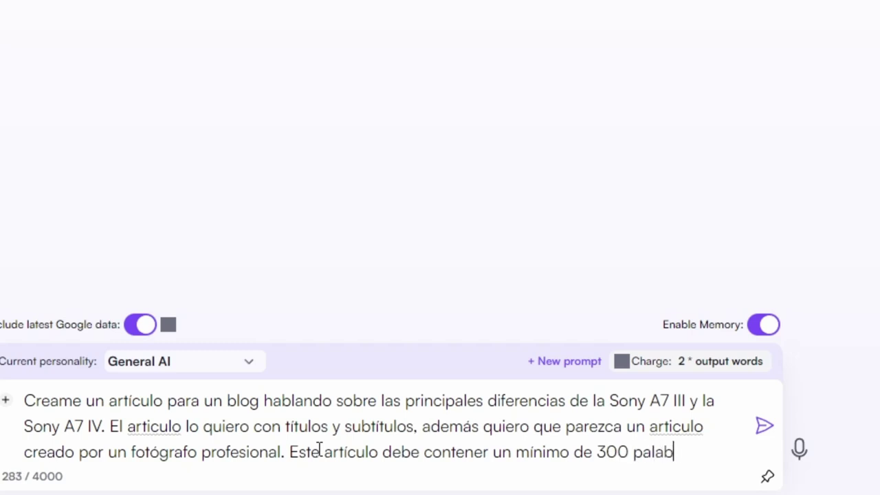
pyautogui.write('ras. Tam')
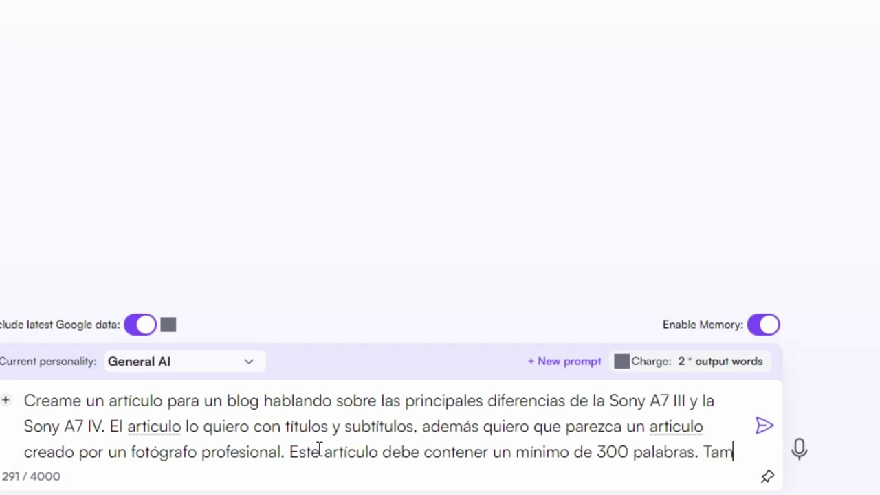
# Finish the prompt with "También quiero una meta descripción y palabras clave para posicionar."
pyautogui.write('bién quie')
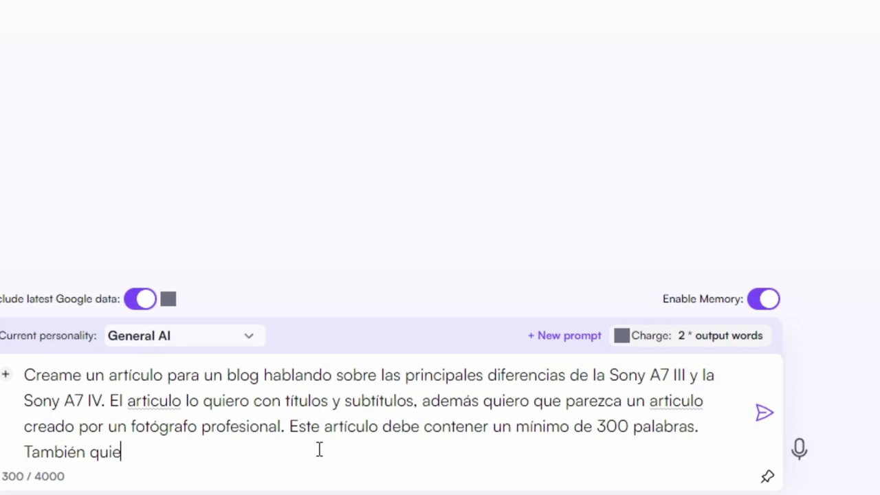
pyautogui.write('ro una meta')
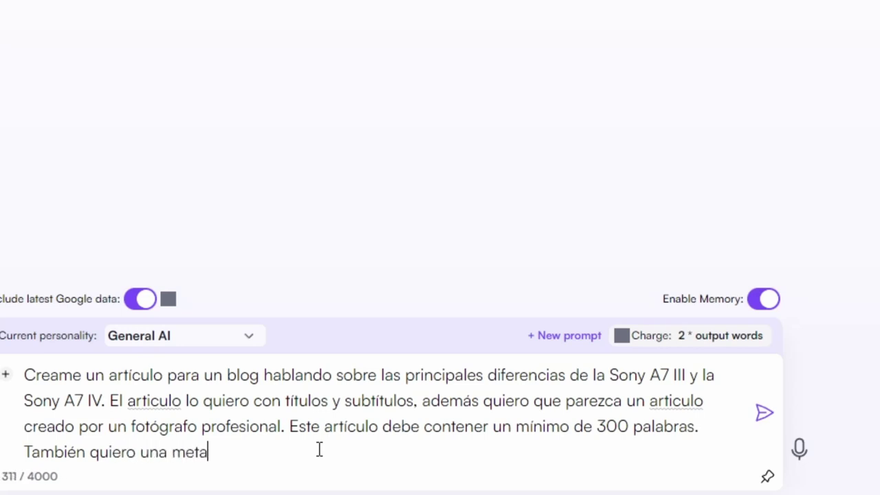
pyautogui.write(' descripci')
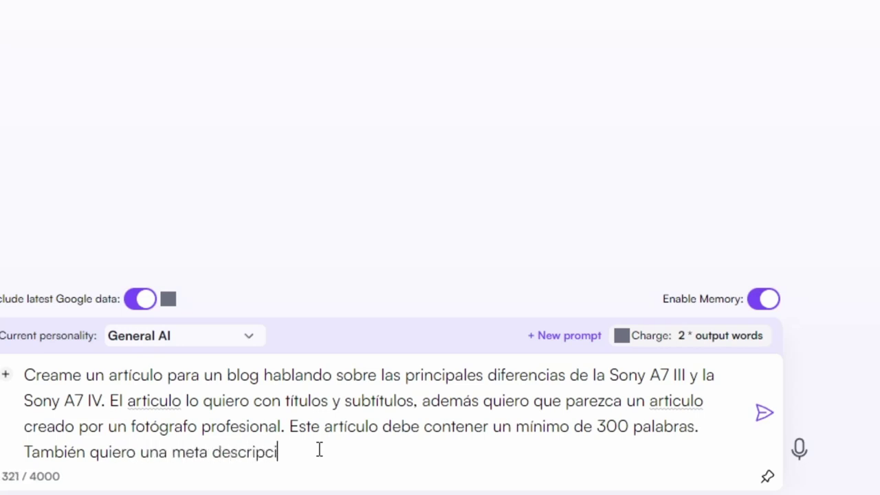
pyautogui.write('ón y palab')
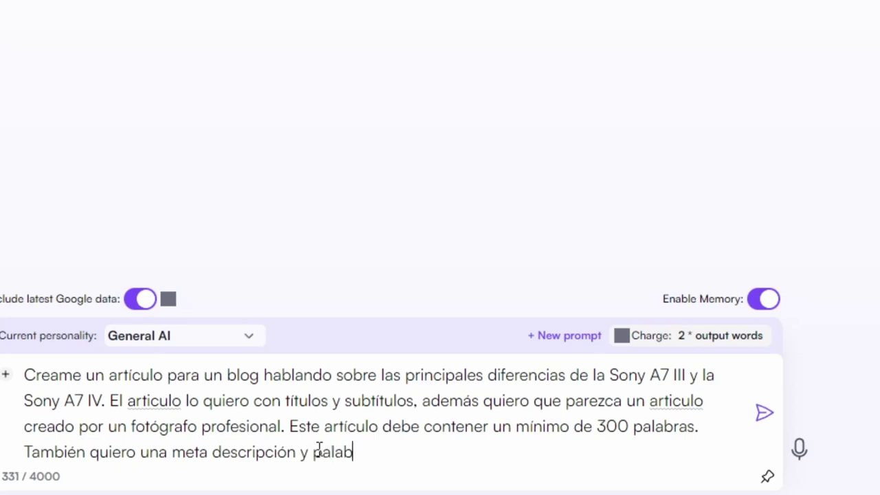
pyautogui.write('ras clave para posicio')
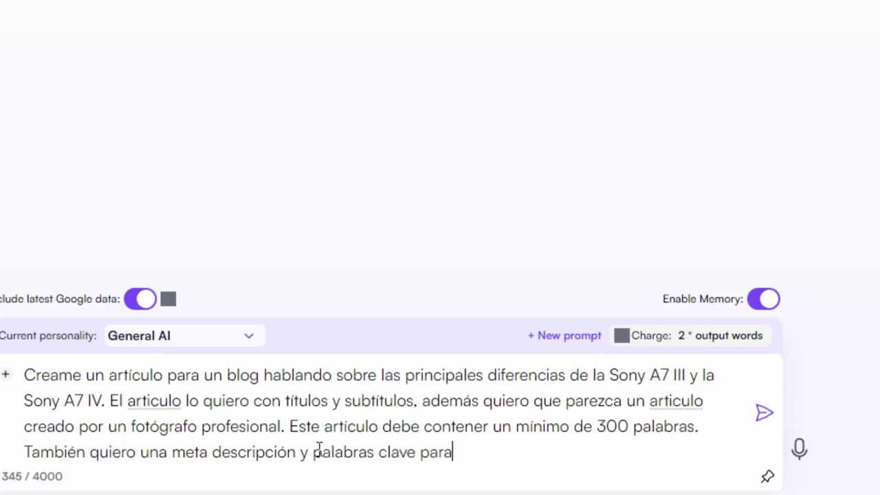
pyautogui.write('nar.')
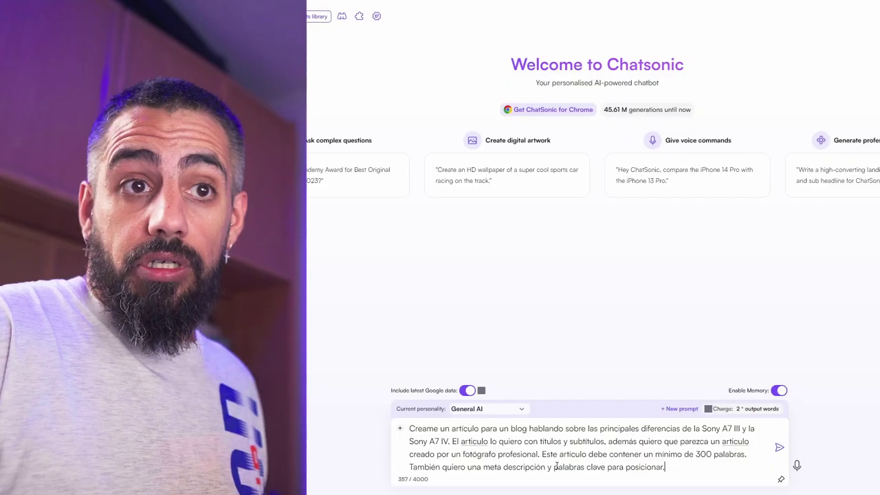
# Send the article prompt, closing the Avast threat alert, and read through the generated camera comparison article
pyautogui.press('Return')
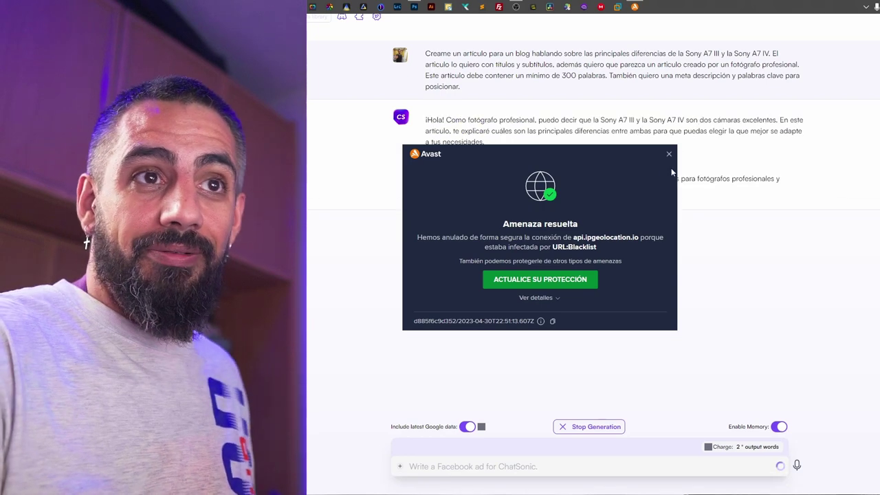
pyautogui.click(669, 153)
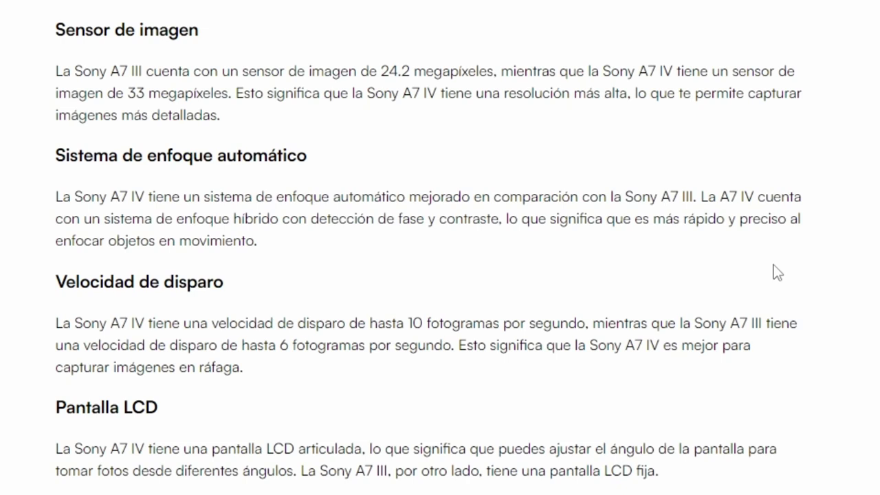
pyautogui.scroll(3, 347, 55)
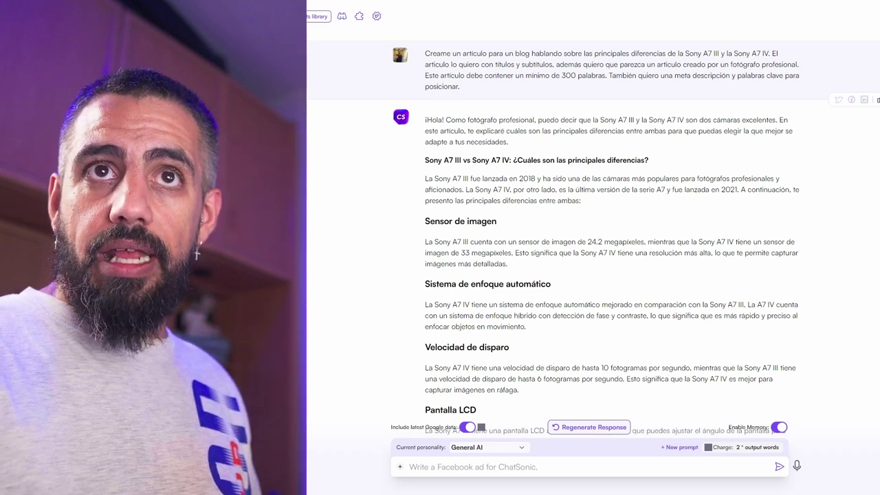
pyautogui.scroll(-3, 878, 208)
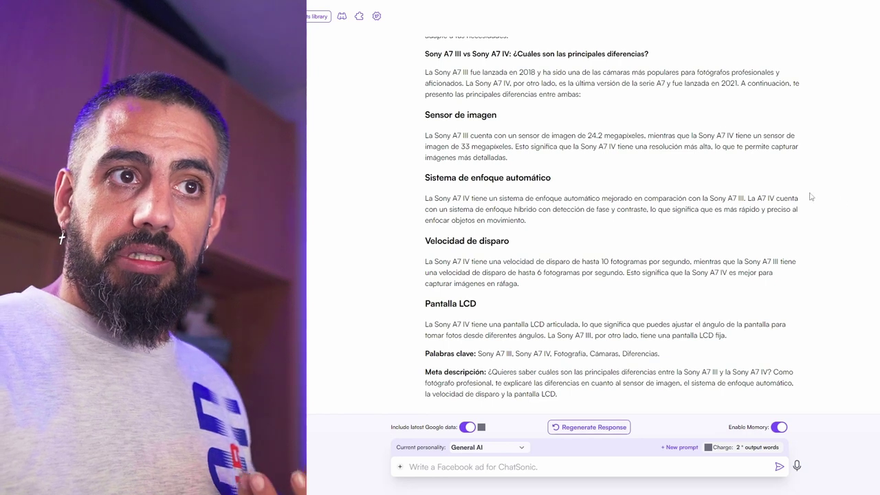
pyautogui.scroll(3, 812, 197)
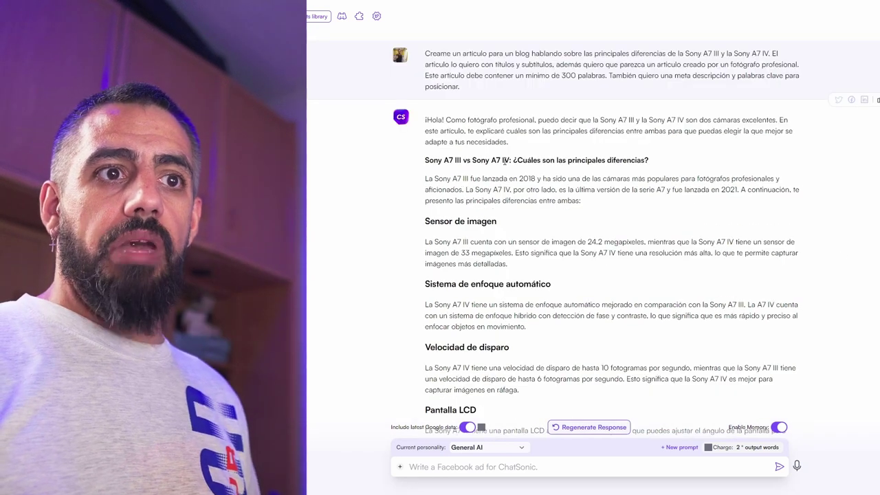
pyautogui.scroll(-3, 638, 313)
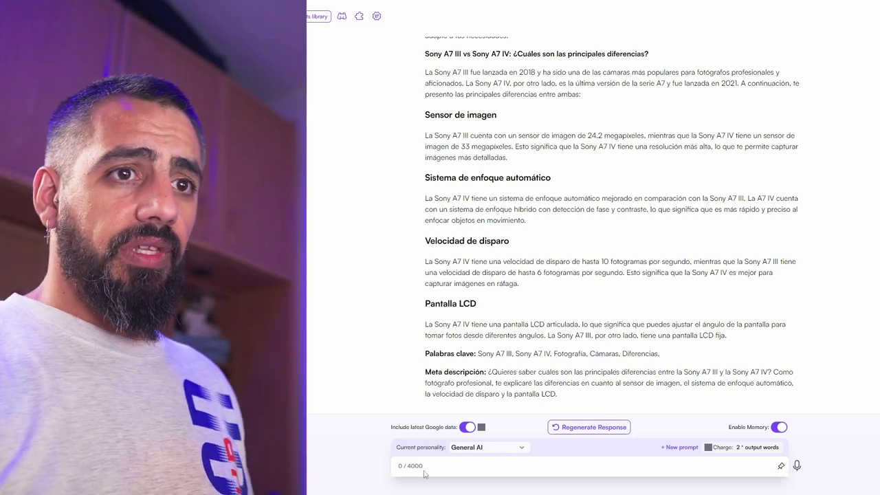
# Ask the chatbot "Cuál sería para ti la mejor de estas dos cámaras?"
pyautogui.click(480, 466)
pyautogui.write('Es')
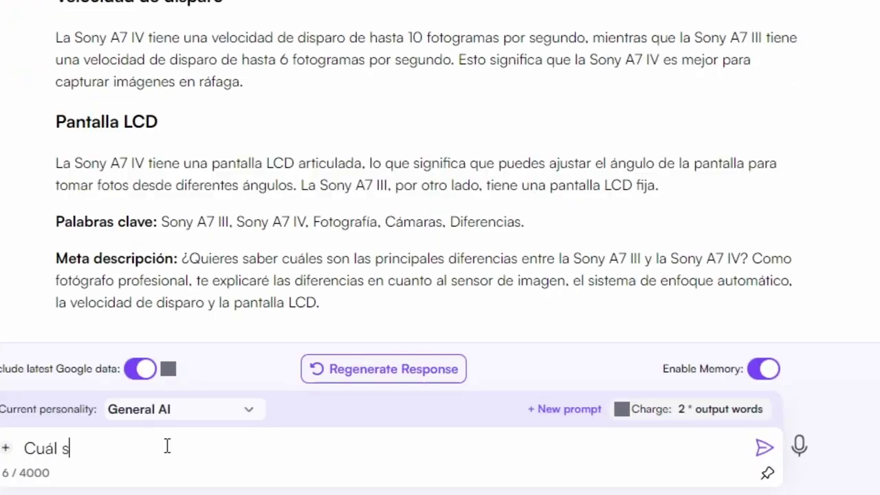
pyautogui.write('ería ')
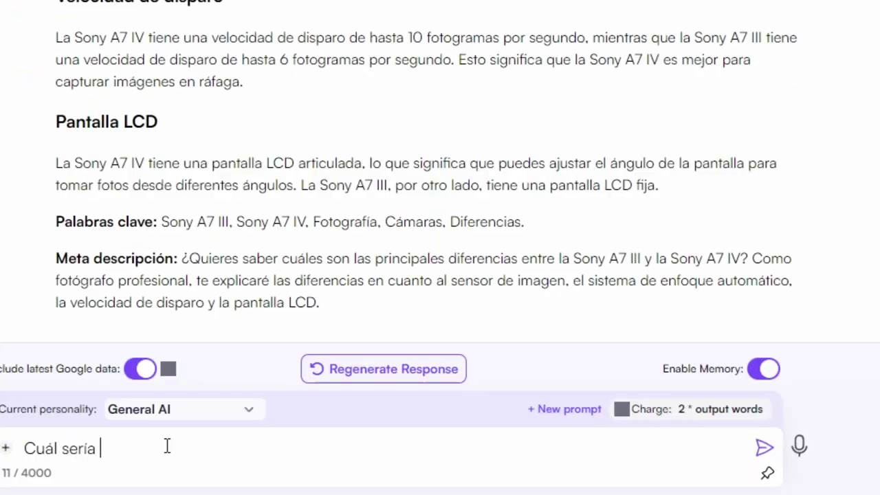
pyautogui.write('para ti la mej')
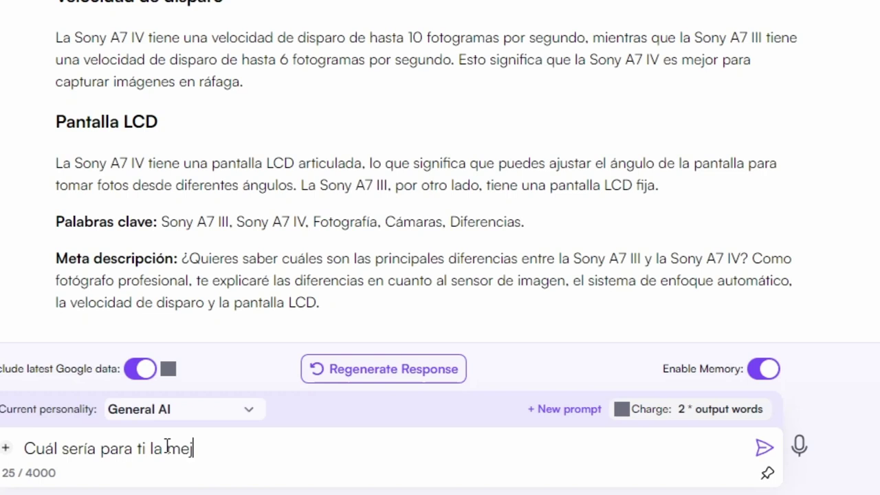
pyautogui.write('or de estas dos cámaras?')
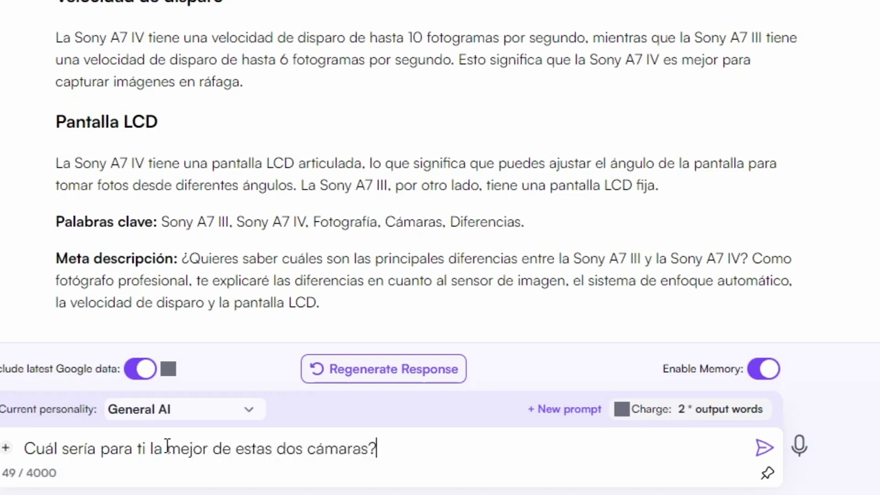
pyautogui.press('Return')
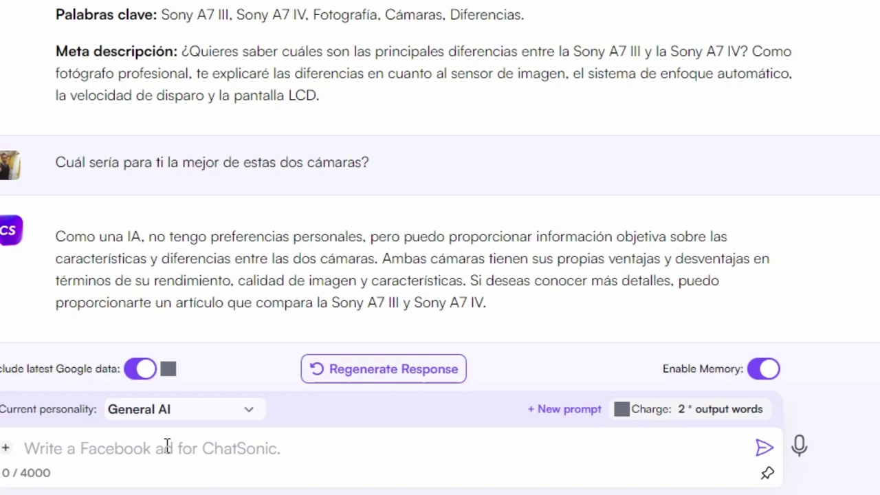
# Ask the shorter follow-up question "Cuál es mejor?"
pyautogui.write('Cuál es ')
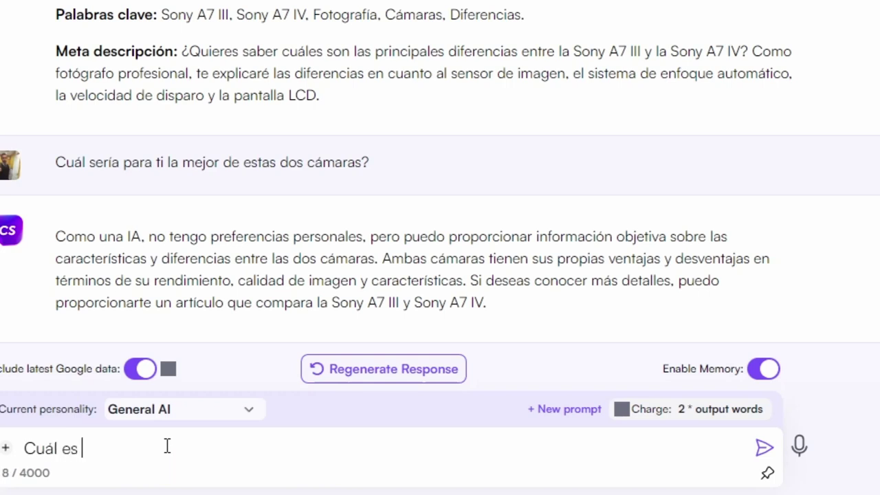
pyautogui.write('mejor?')
pyautogui.press('Return')
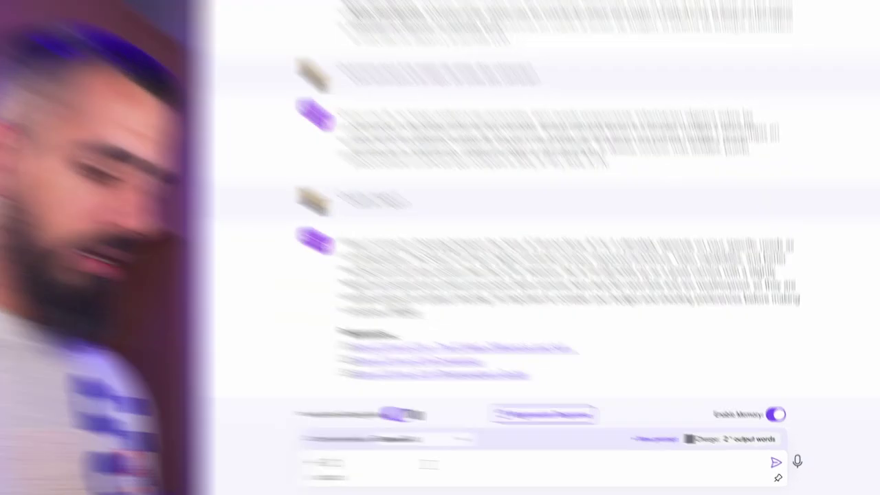
# Request the answer in Spanish with the message "Contesta lo mismo en español por favor"
pyautogui.write('Constesta')
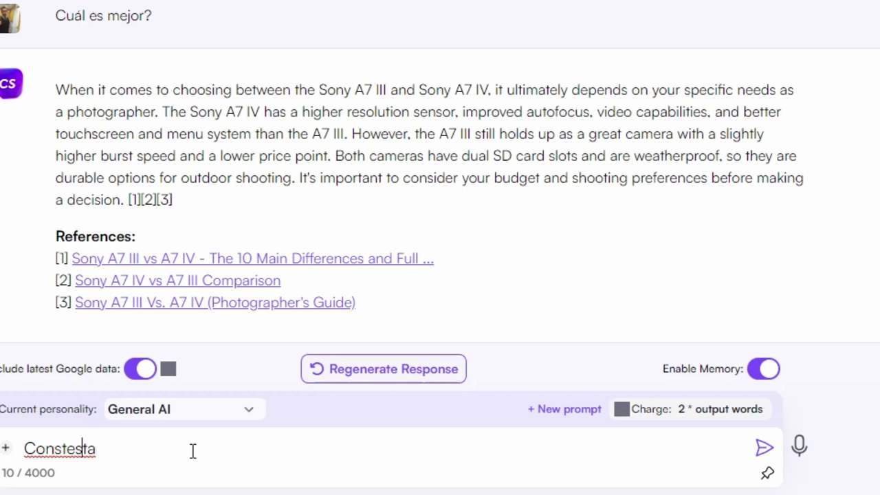
pyautogui.press('Delete')
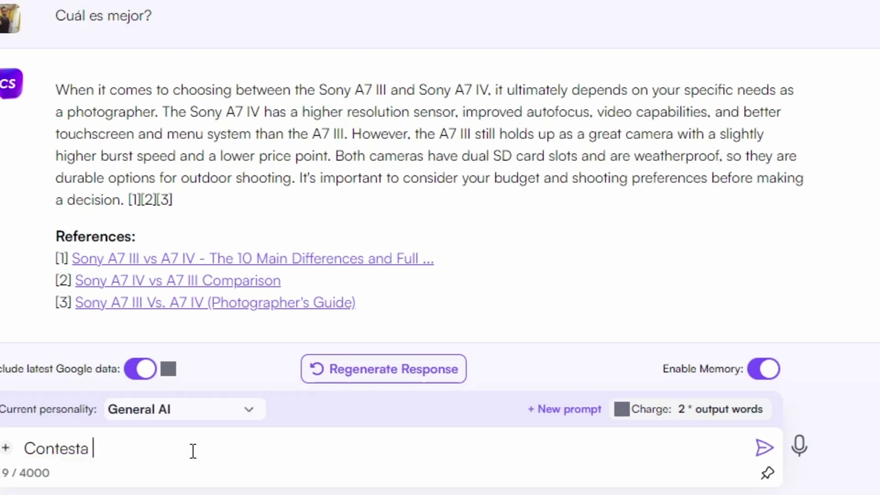
pyautogui.write('lo mismo en español por favor')
pyautogui.press('Return')
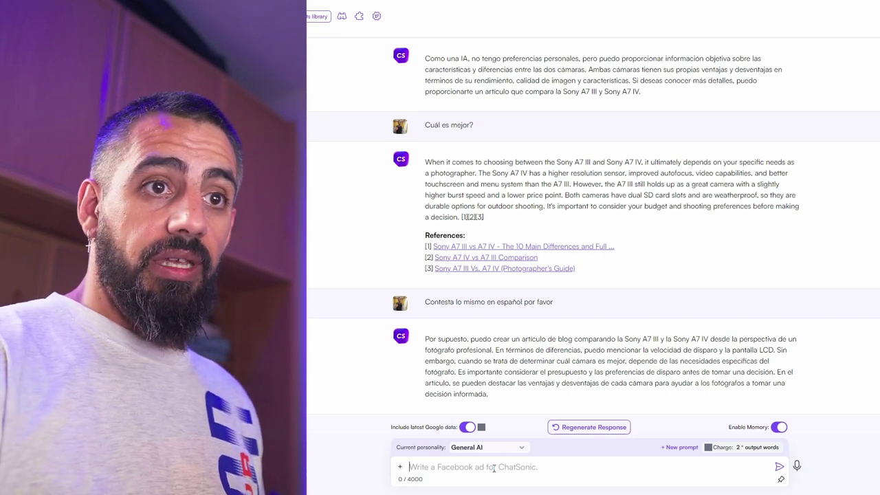
# Send the request "Ahora quiero que me añadas a esta comparativa la reciente Sony A7R V"
pyautogui.write('Ahora ')
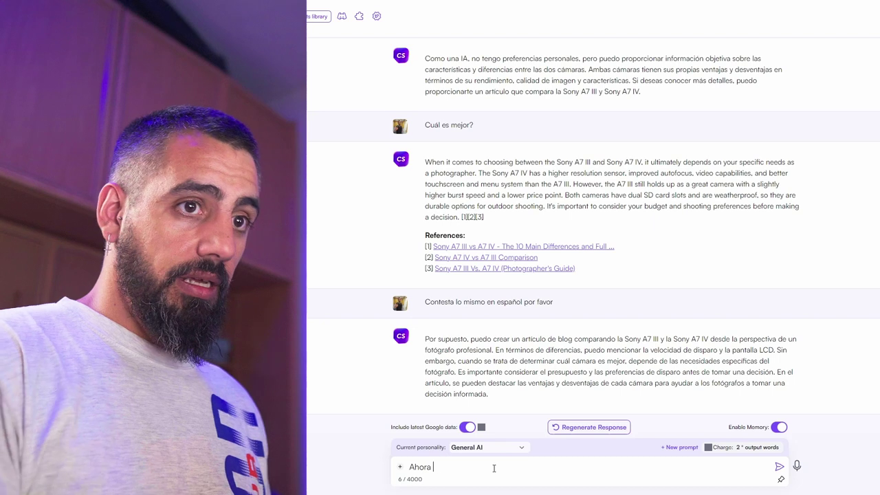
pyautogui.write('quiero que me añadas a esta comparativa la reciente Sony A7R V')
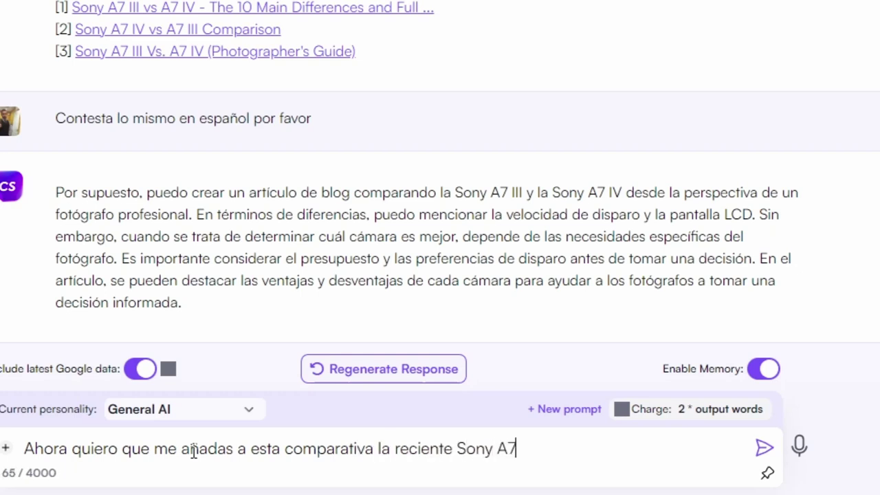
pyautogui.press('Return')
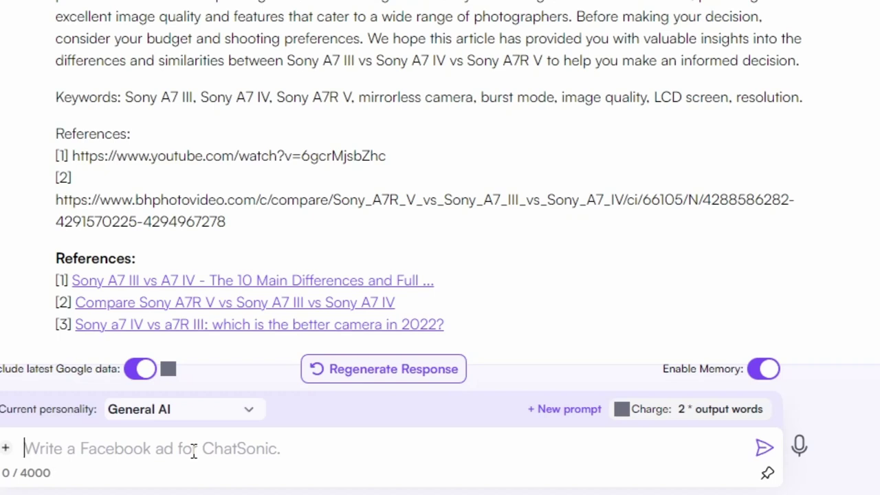
# Request the three-camera comparison in Spanish with "Lo quiero en español" and look over the new article
pyautogui.write('Lo quiero en español')
pyautogui.press('Return')
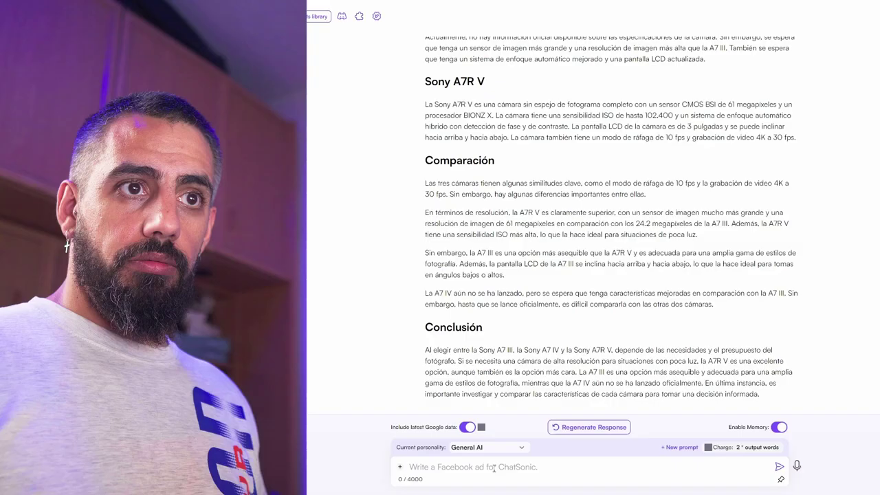
pyautogui.scroll(10, 677, 252)
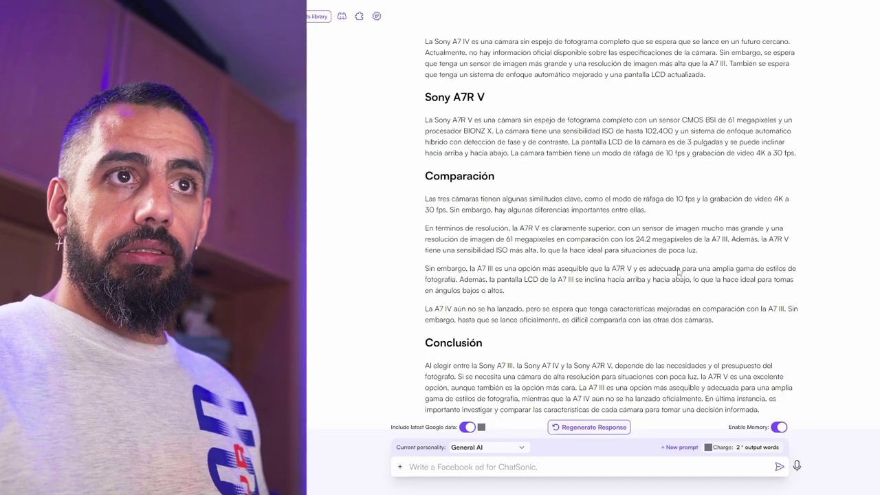
pyautogui.scroll(-7, 677, 252)
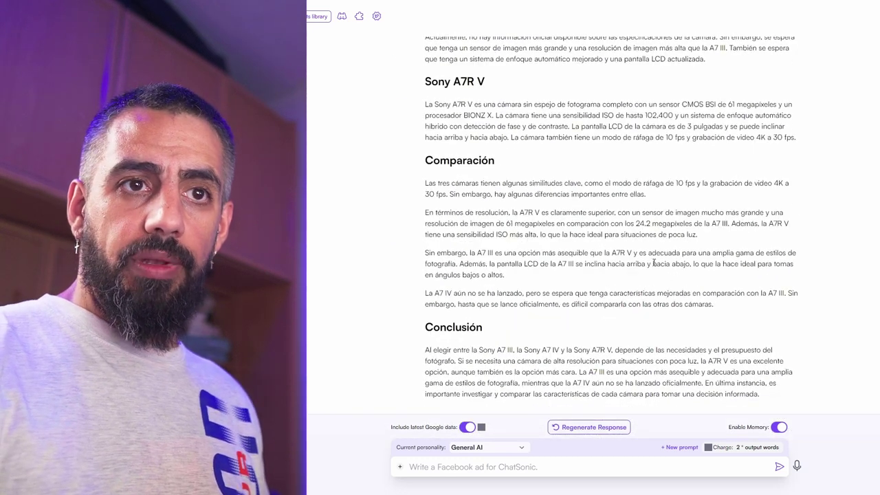
# Send the follow-up request "Añade una meta descripción y palabras clave para posicionar"
pyautogui.click(501, 467)
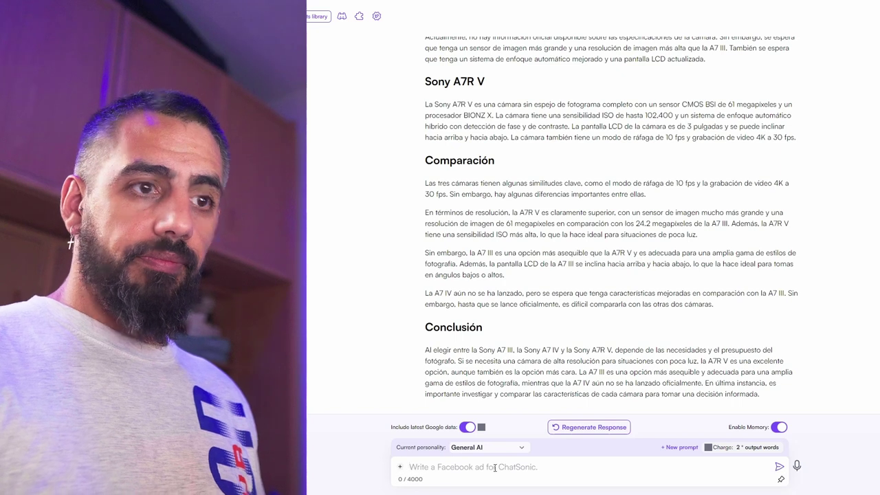
pyautogui.write('Añade una ')
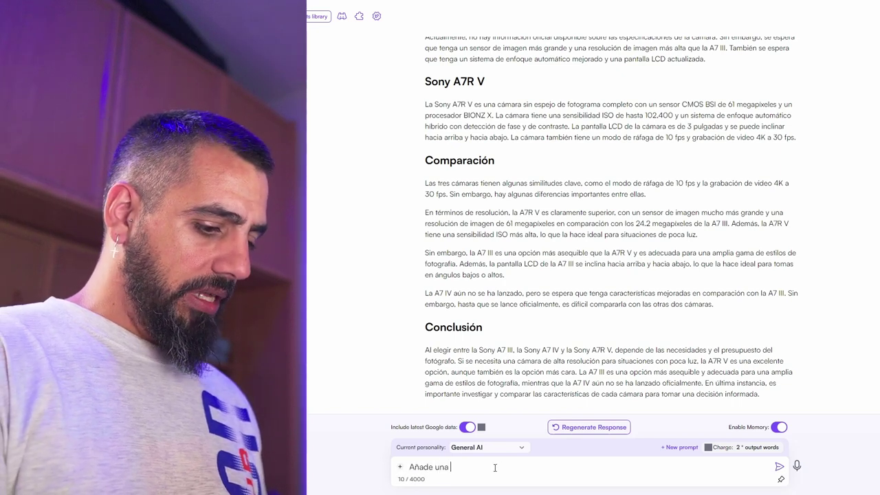
pyautogui.write('meta descripción')
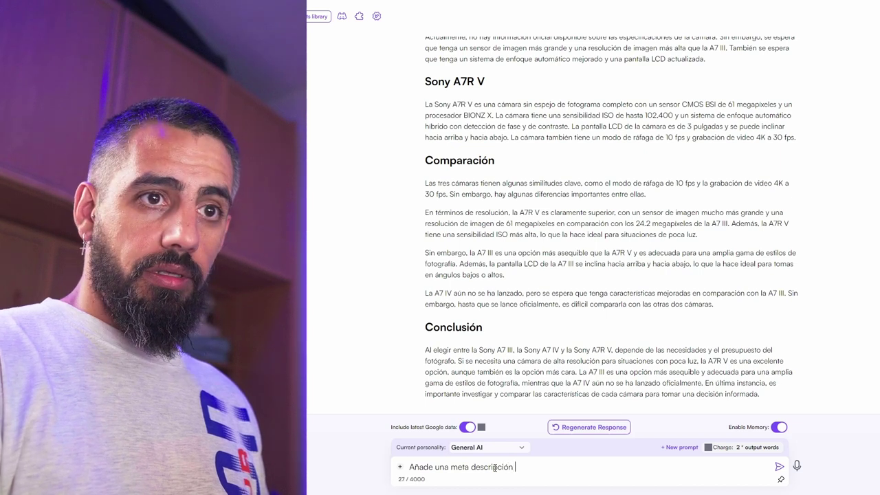
pyautogui.write(' y palabras clave para posicionar')
pyautogui.press('Return')
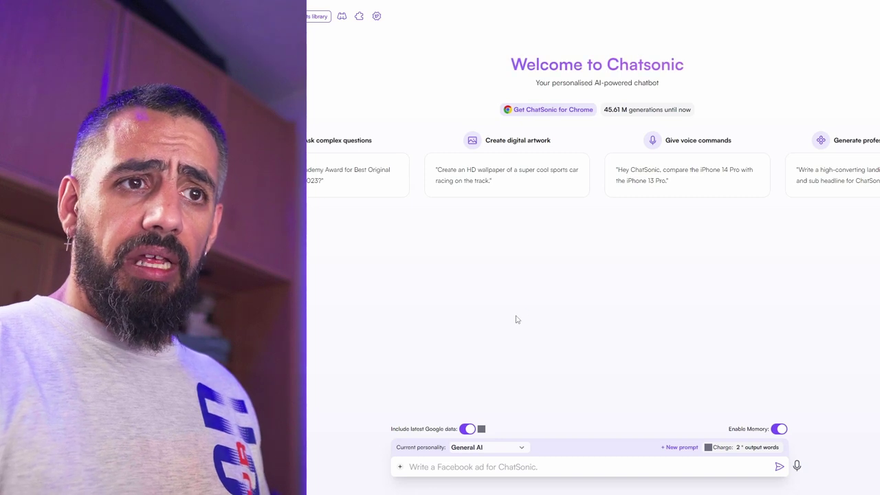
# In the empty chat, send the prompt "Quiero una receta de una tarta de queso fresca sin utilizar el horno"
pyautogui.click(488, 466)
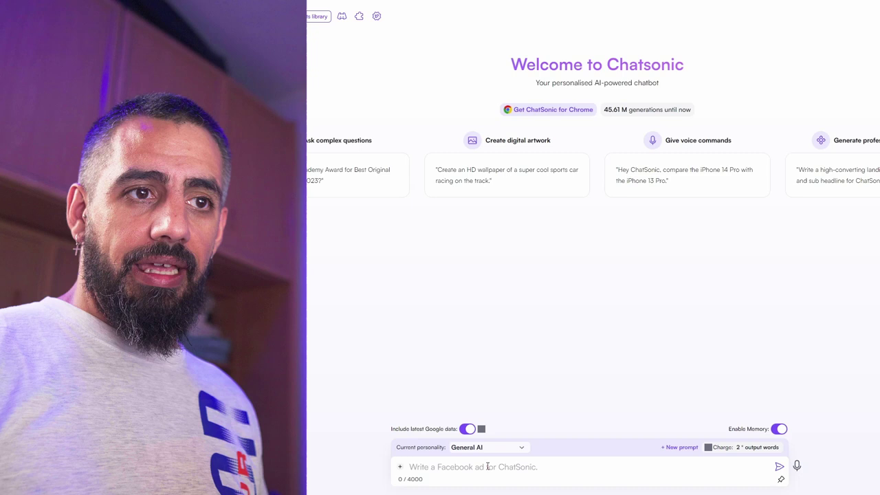
pyautogui.write('Quiero una receta de una')
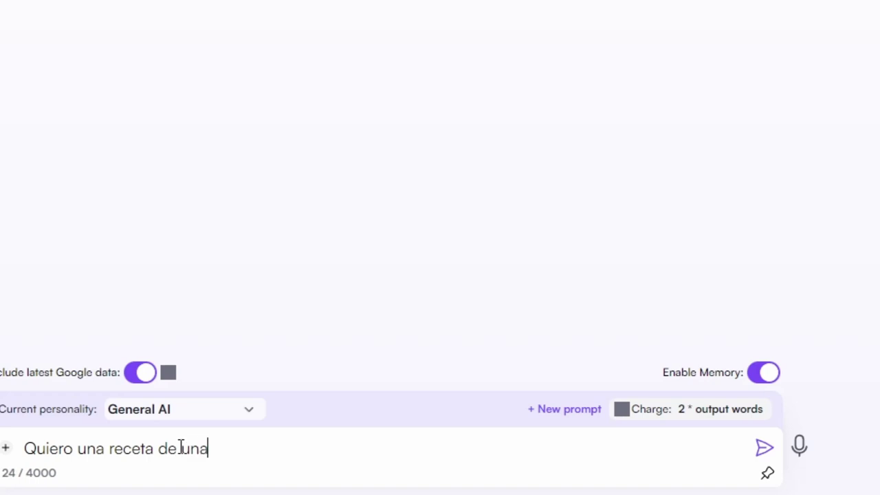
pyautogui.write(' tarta de queso fresca sin util')
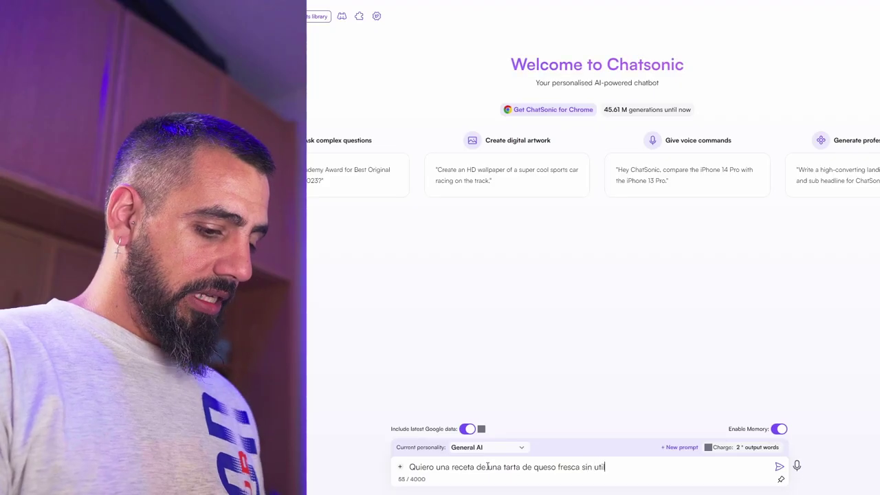
pyautogui.write('izar el horno')
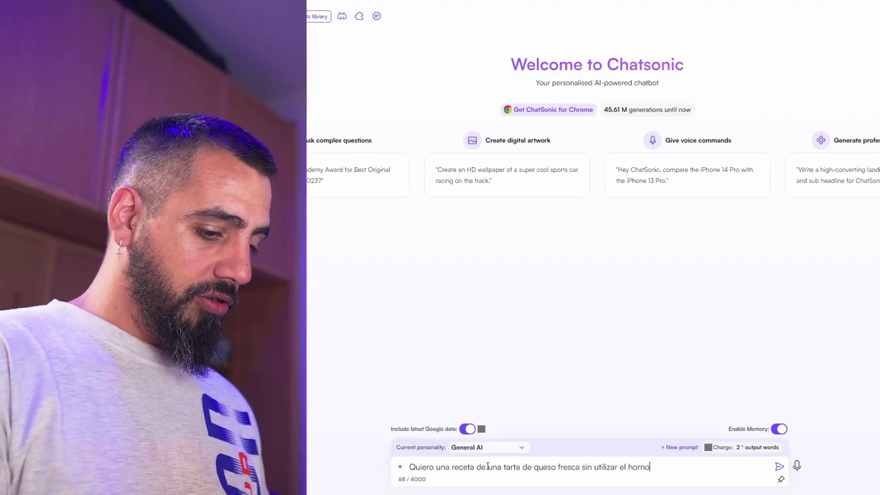
pyautogui.press('Return')
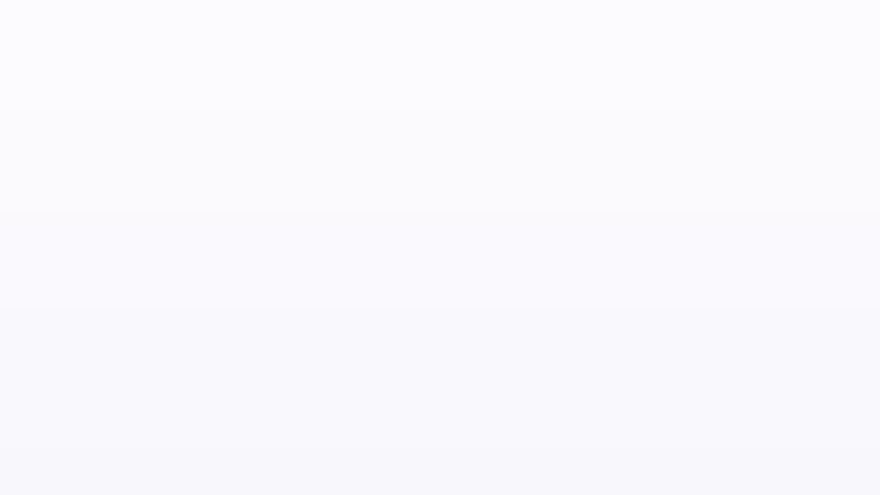